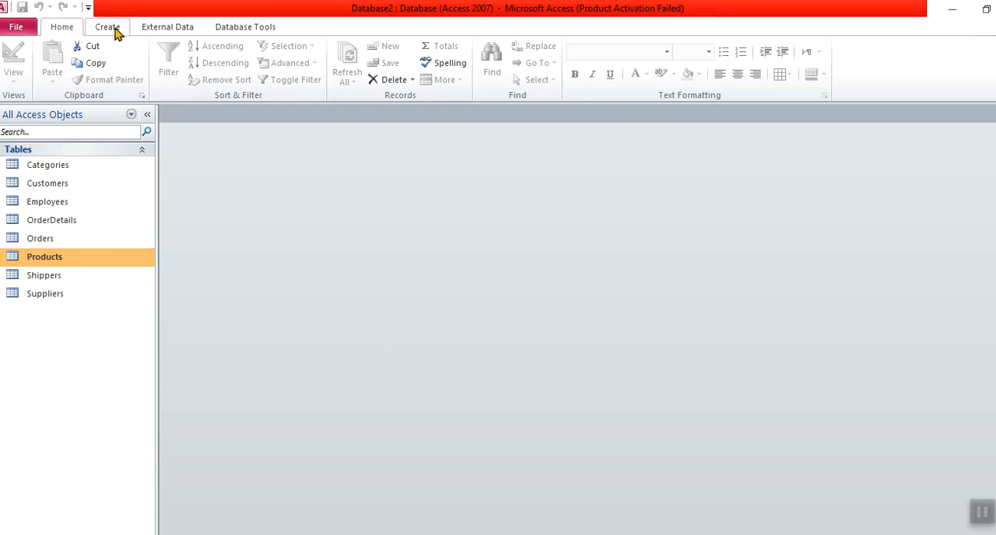
# Step: Create a new query in Design view and add the Products table as its source
pyautogui.click(110, 28)
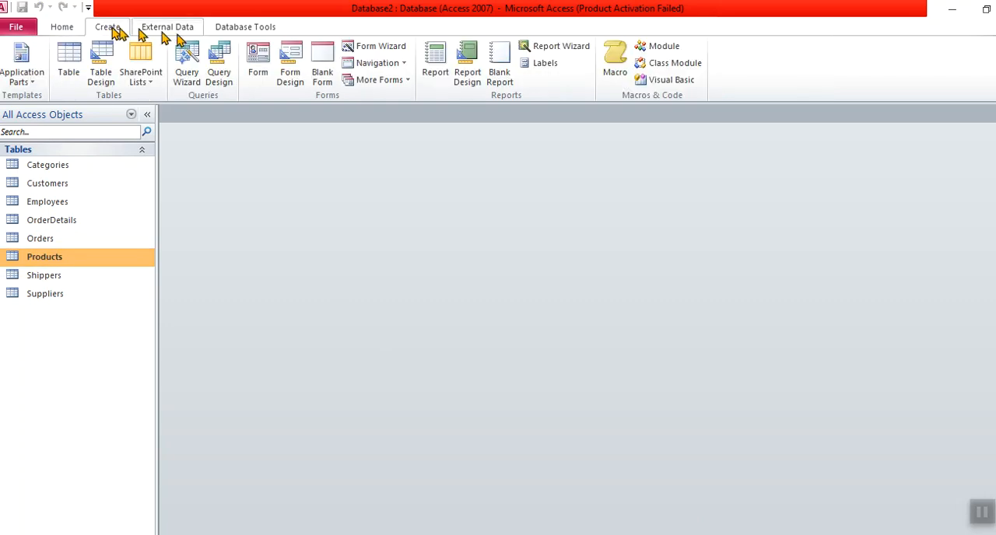
pyautogui.click(221, 70)
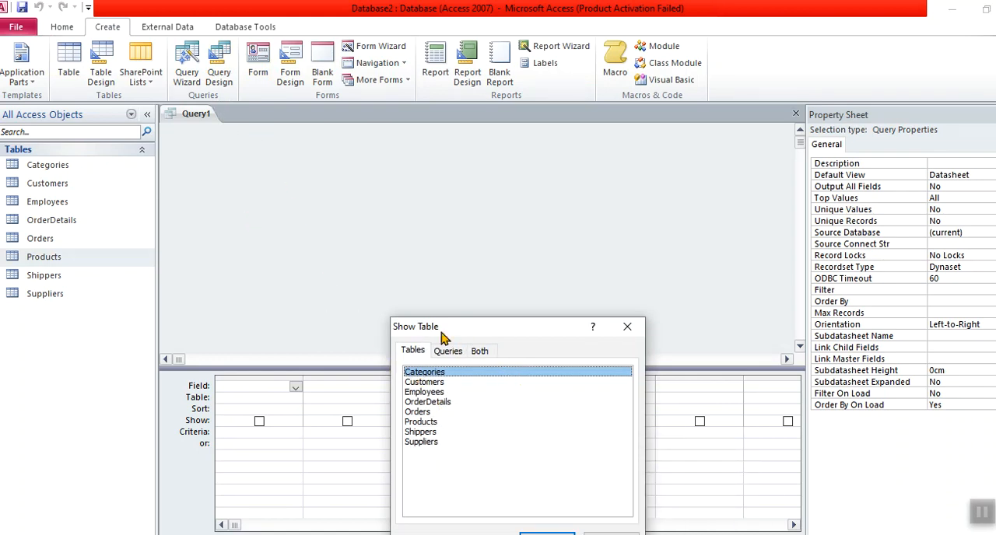
pyautogui.moveTo(444, 327); pyautogui.dragTo(485, 201)
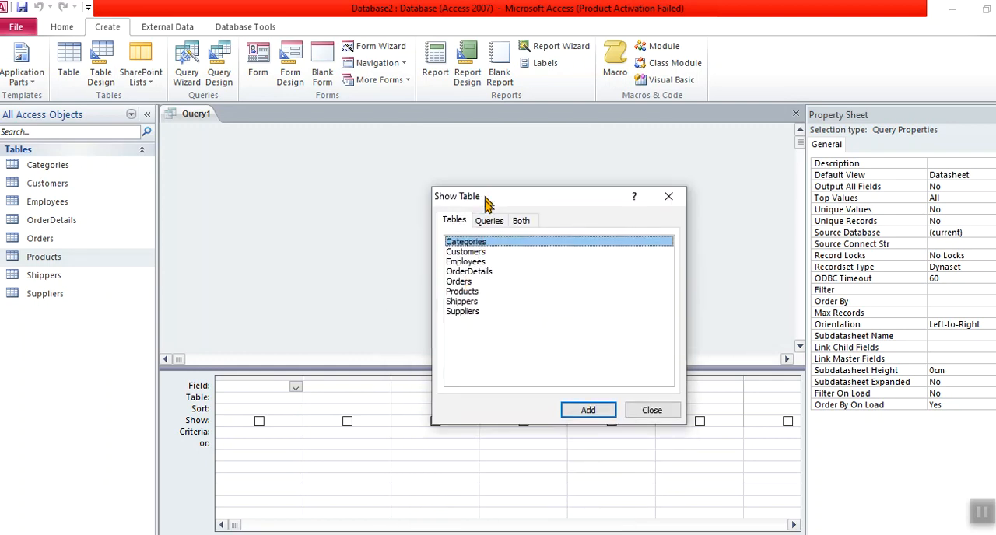
pyautogui.doubleClick(465, 291)
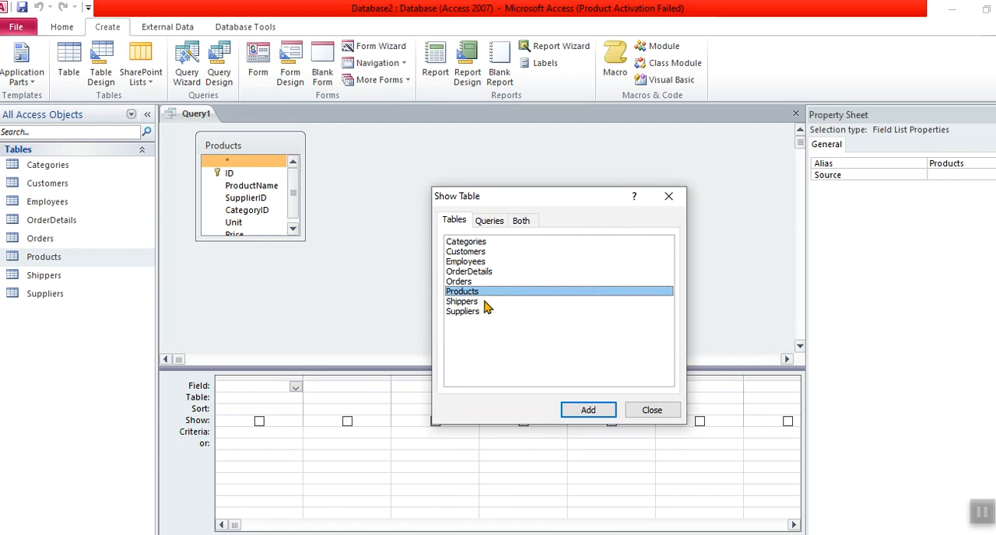
pyautogui.click(641, 413)
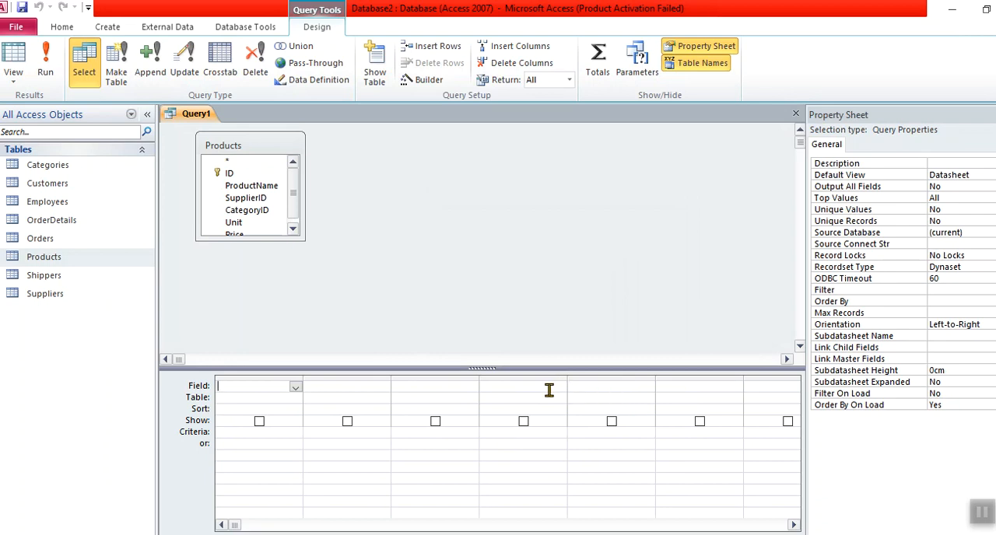
# Step: Enlarge the Products field list and add the CategoryID, SupplierID, ProductName and Price fields to the query grid, in that order
pyautogui.moveTo(243, 241); pyautogui.dragTo(240, 268)
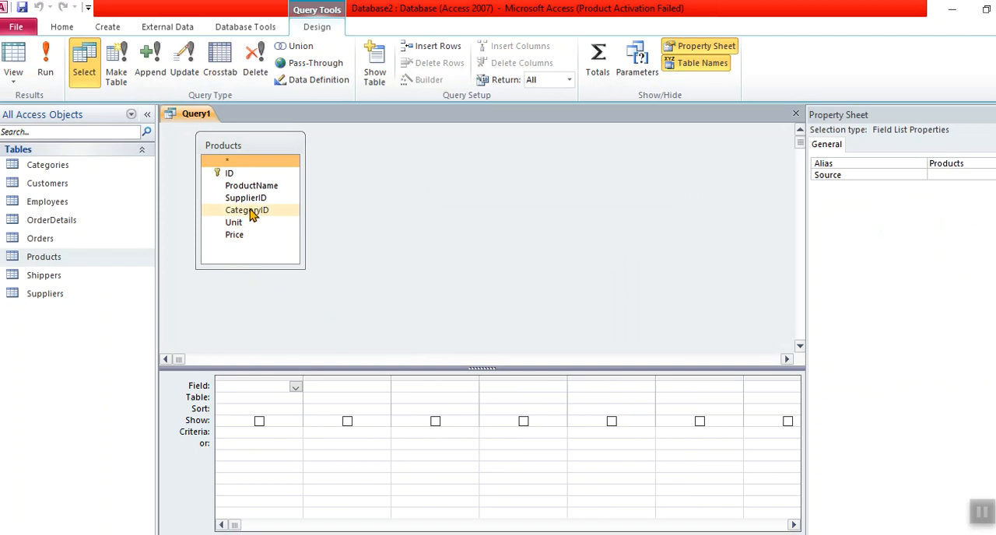
pyautogui.moveTo(252, 218); pyautogui.dragTo(251, 390)
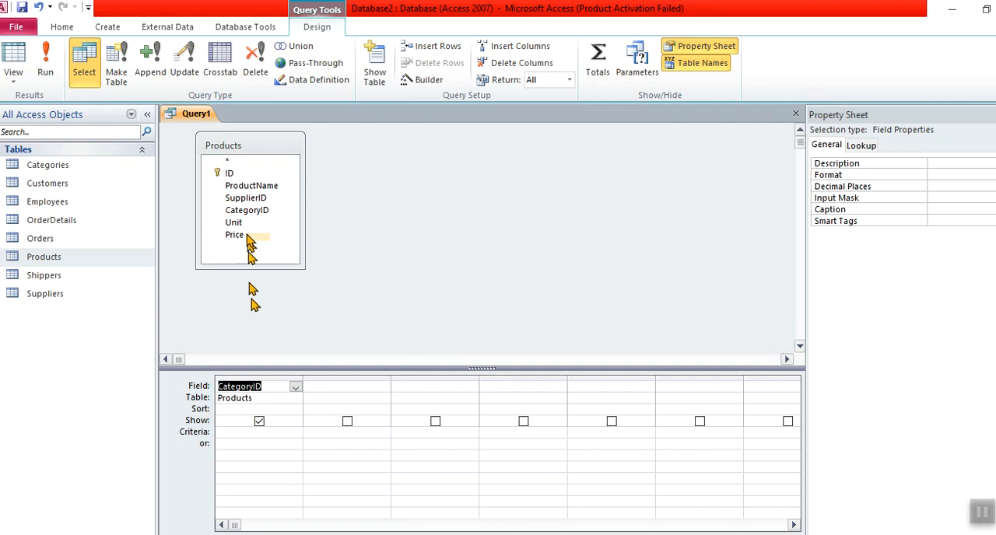
pyautogui.doubleClick(245, 200)
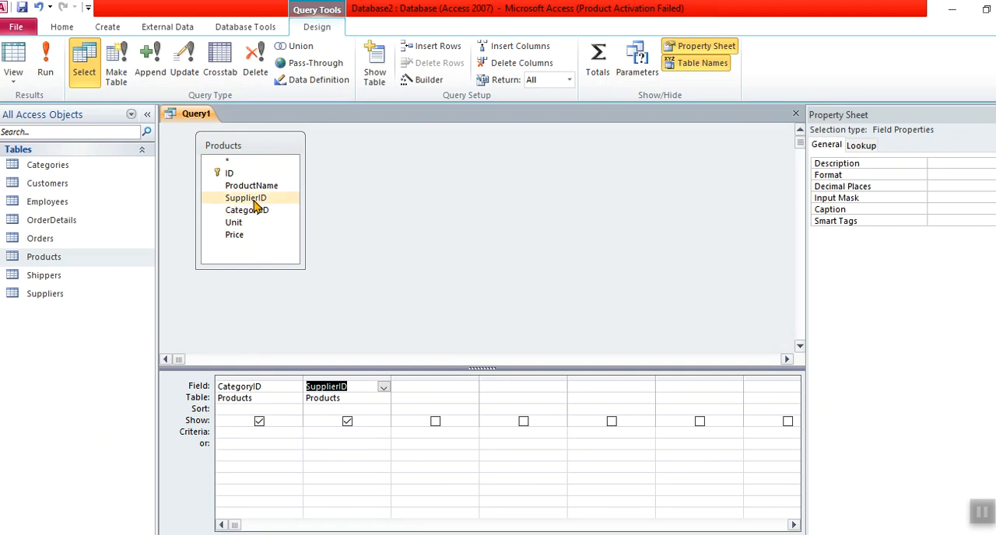
pyautogui.doubleClick(257, 188)
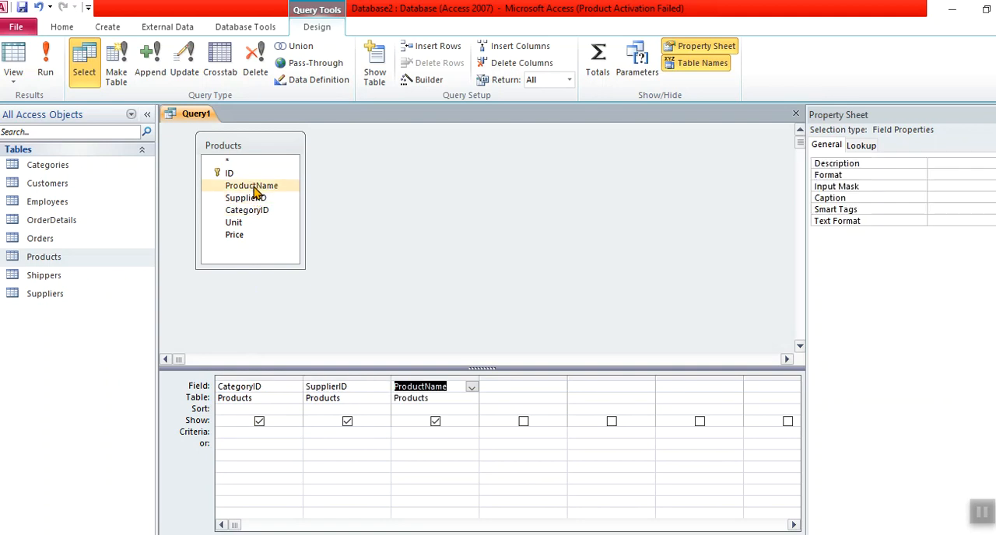
pyautogui.doubleClick(249, 238)
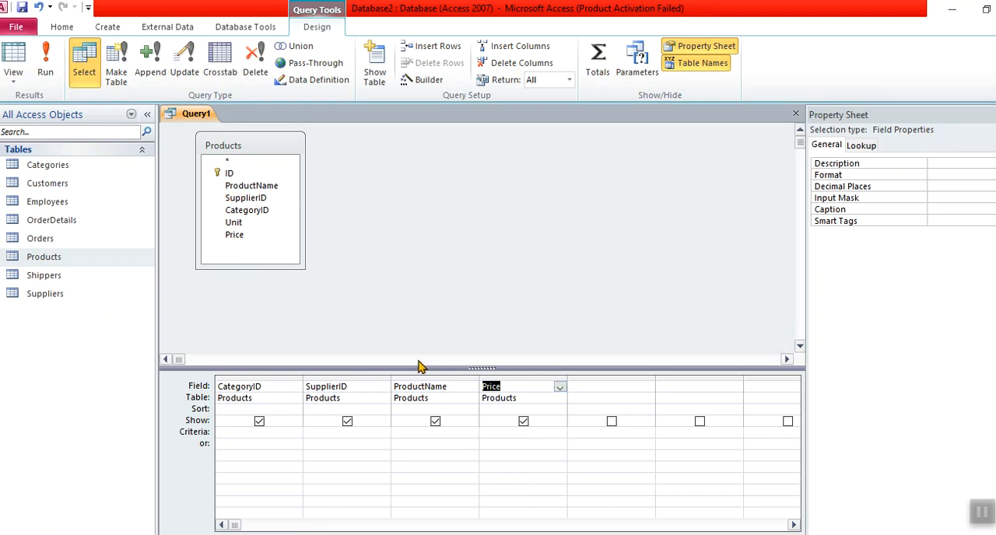
# Step: Sort the query by CategoryID in ascending order and run it to check the category order
pyautogui.click(275, 407)
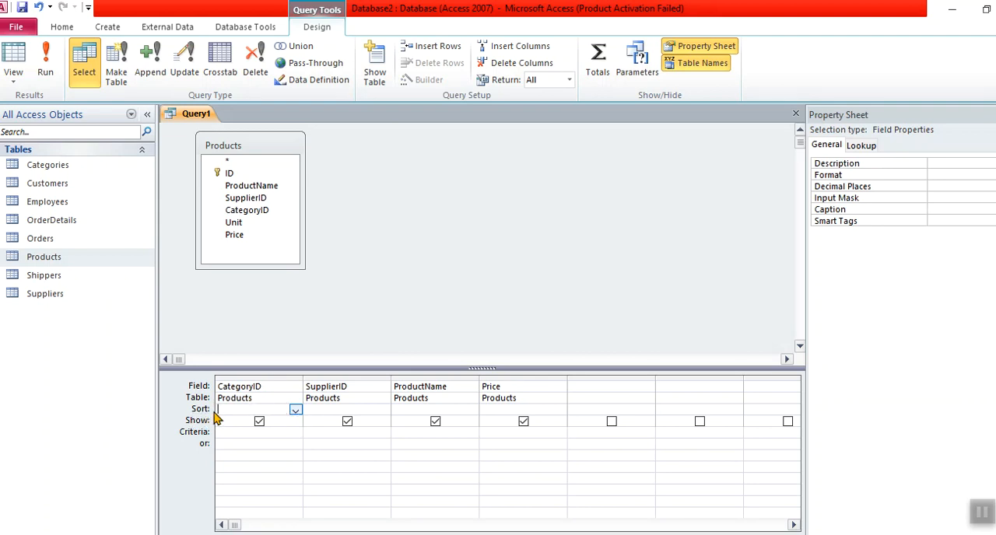
pyautogui.click(295, 411)
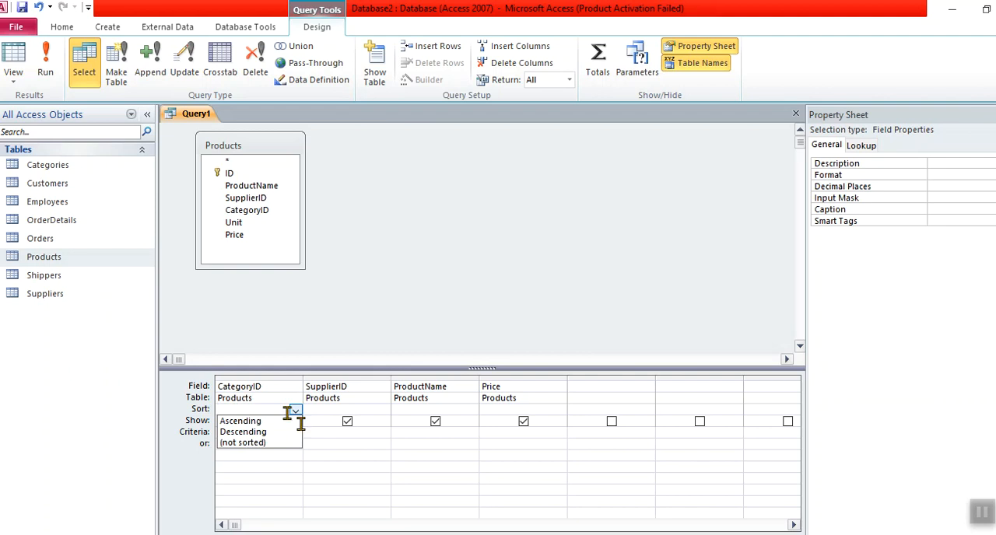
pyautogui.click(266, 421)
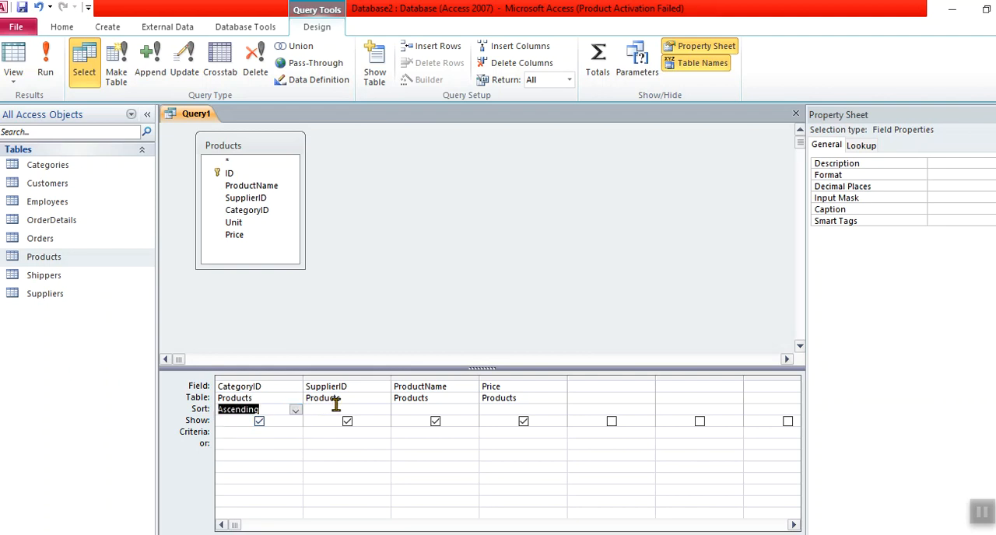
pyautogui.click(56, 53)
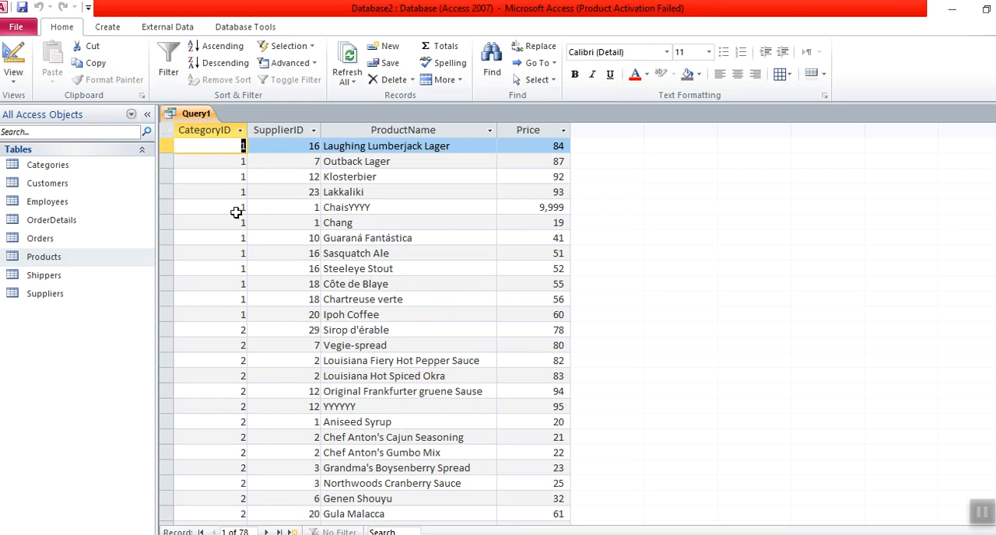
pyautogui.click(241, 314)
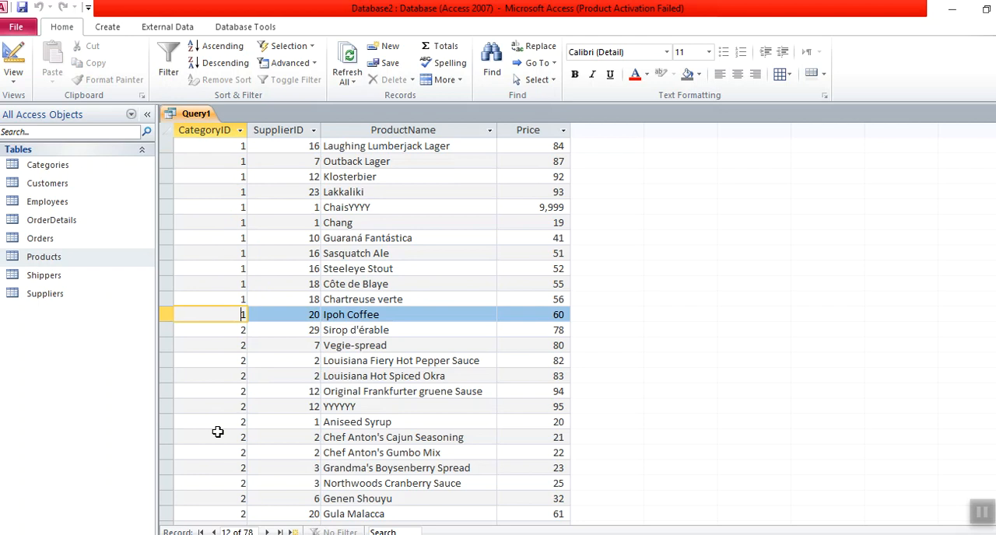
# Step: Return to the query design, add an ascending sort on SupplierID, and run it to check the supplier order within each category
pyautogui.click(21, 56)
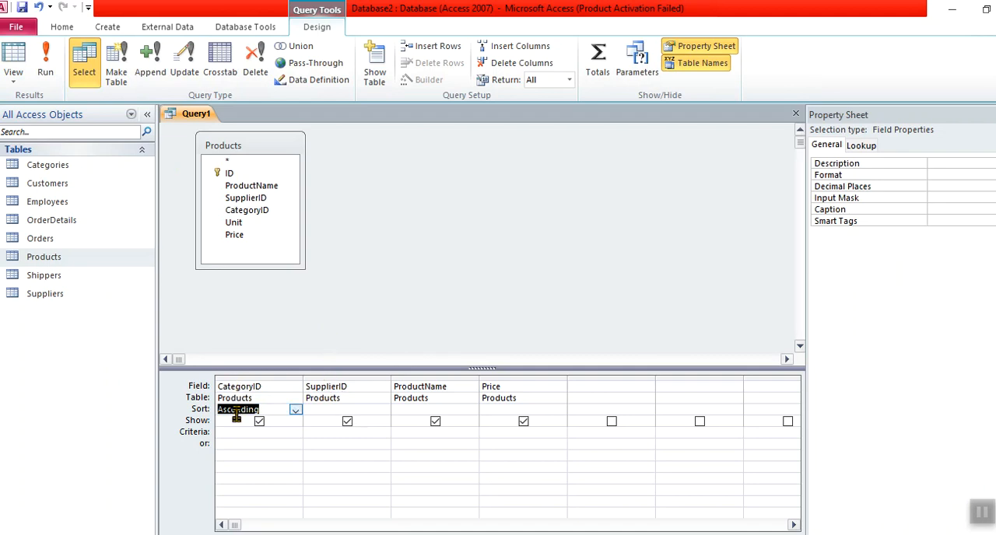
pyautogui.click(324, 410)
pyautogui.click(384, 410)
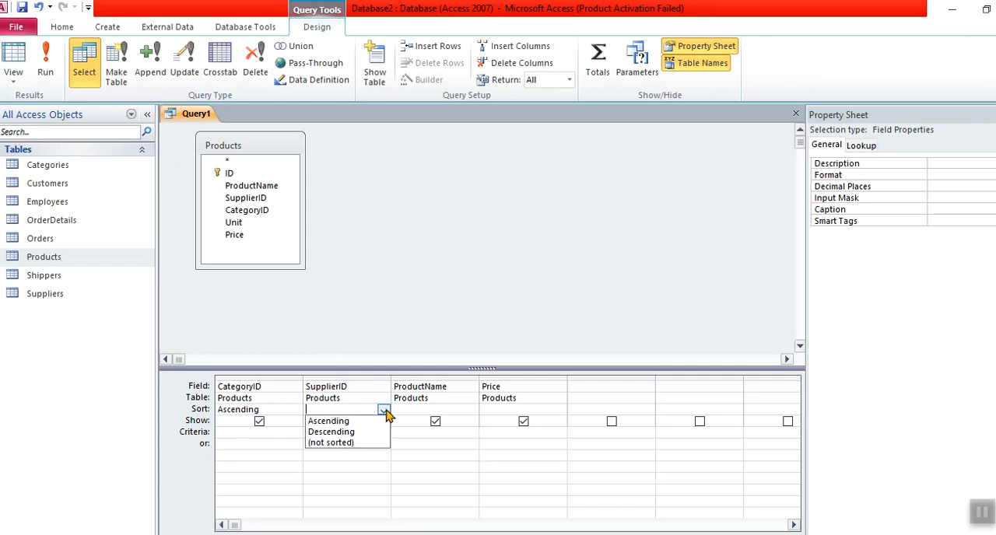
pyautogui.click(374, 421)
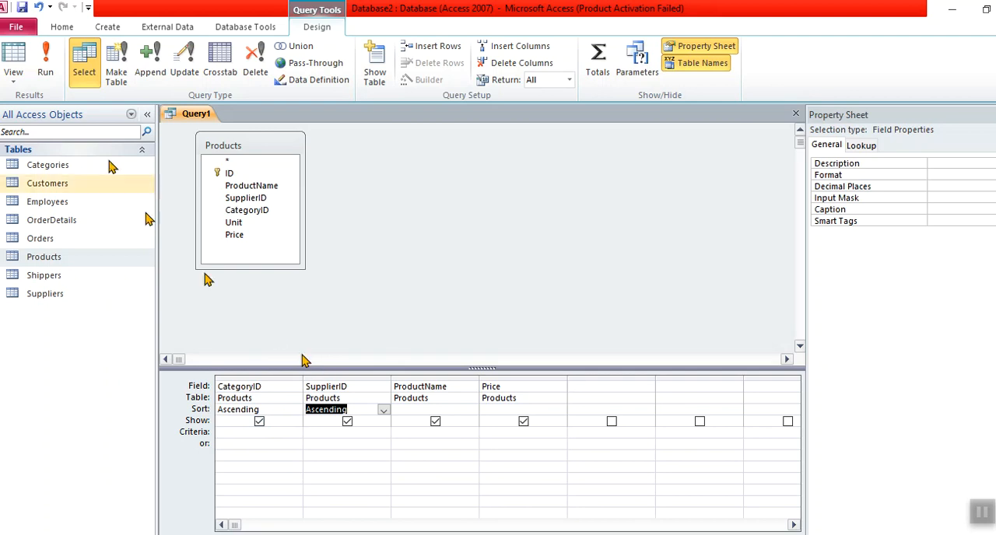
pyautogui.click(49, 67)
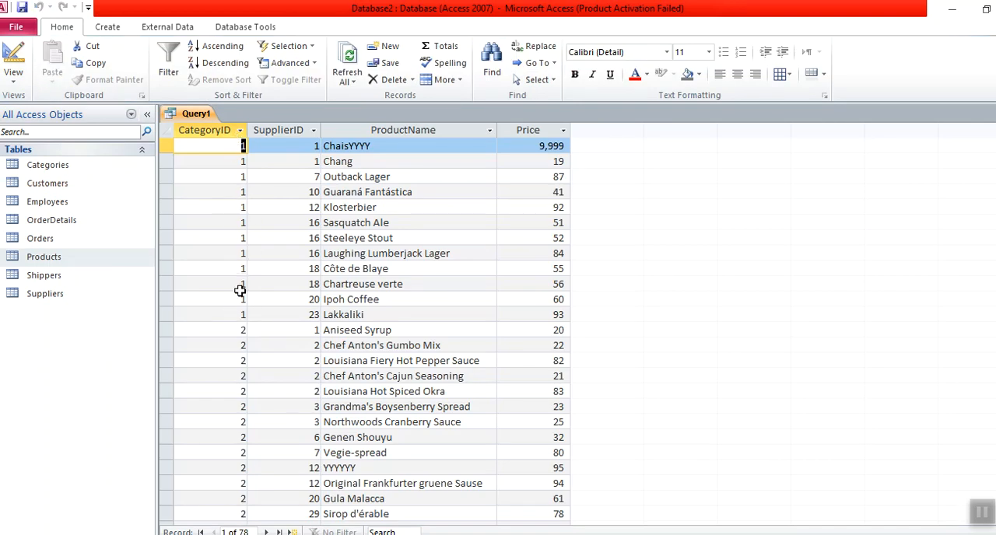
pyautogui.click(286, 313)
pyautogui.click(298, 145)
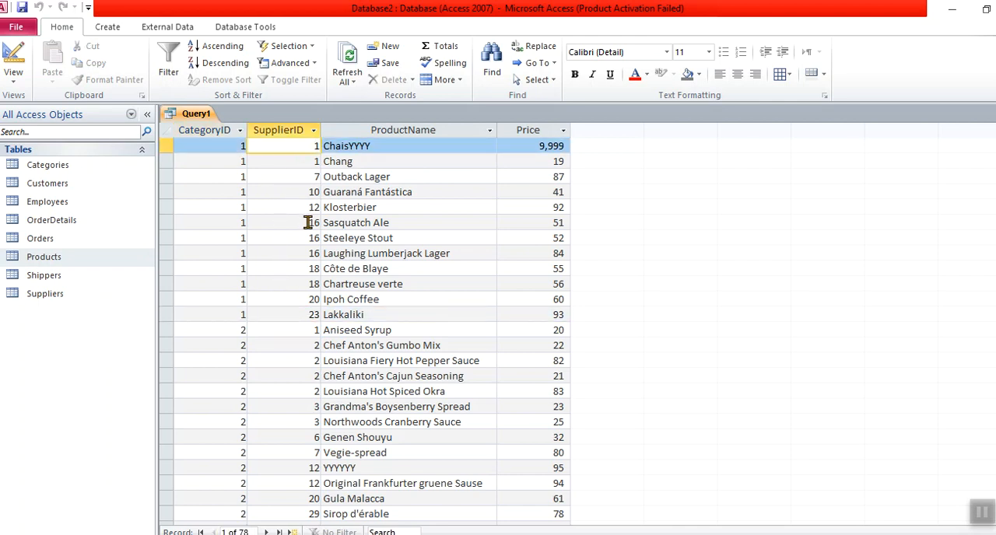
pyautogui.click(310, 312)
pyautogui.click(315, 330)
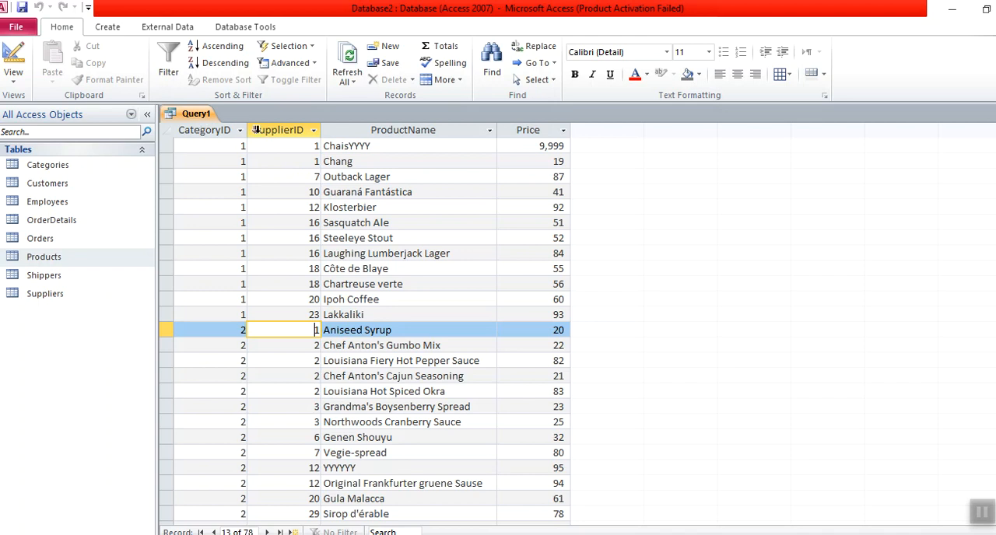
# Step: Return to the query design, add an ascending sort on ProductName as the third sort level, and run the query
pyautogui.click(16, 57)
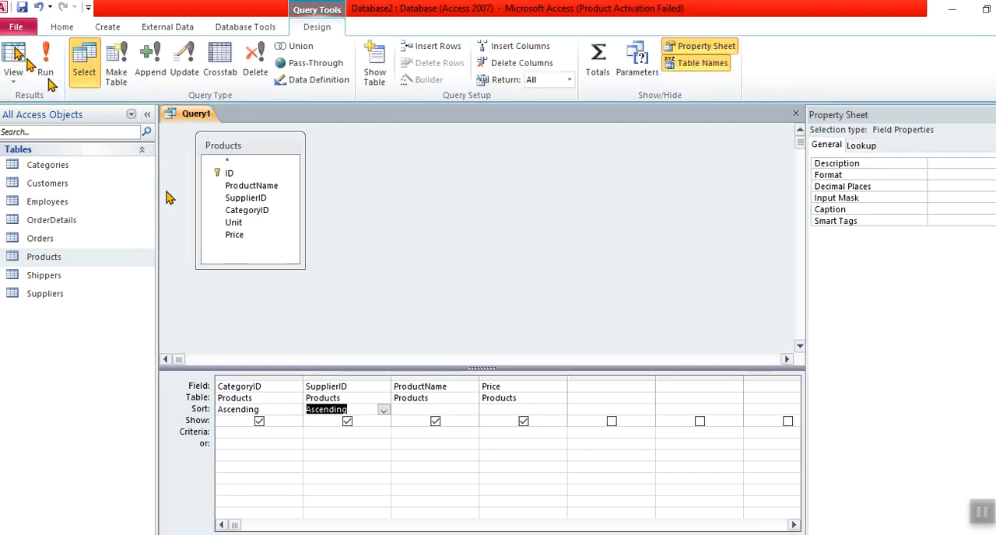
pyautogui.click(455, 408)
pyautogui.click(471, 411)
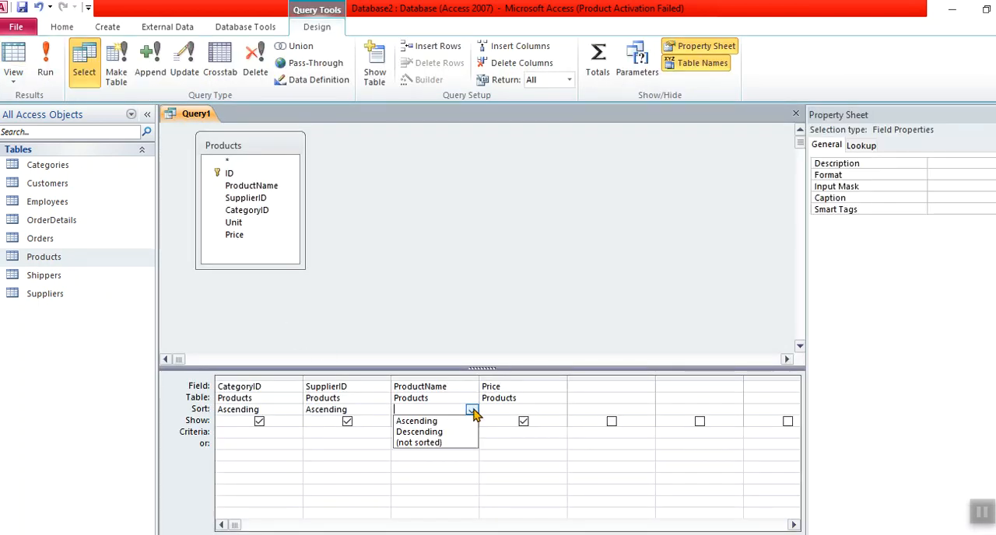
pyautogui.click(457, 421)
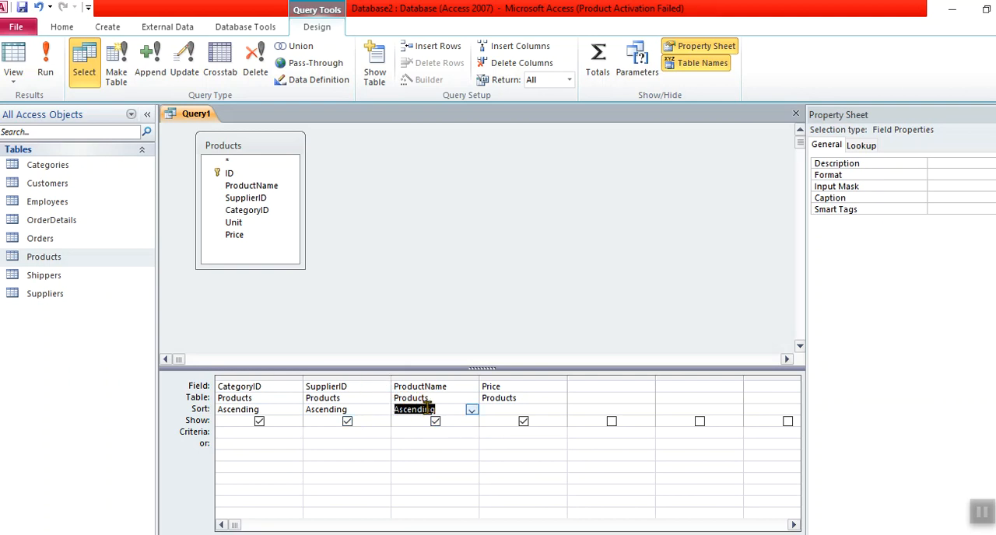
pyautogui.click(46, 61)
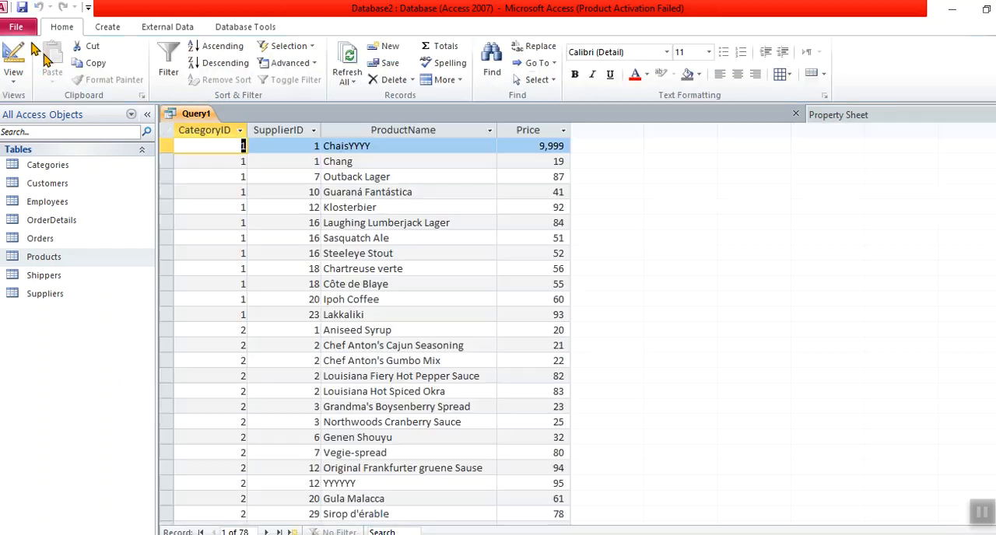
# Step: Examine how product names are ordered within records that share the same CategoryID and SupplierID
pyautogui.click(325, 149)
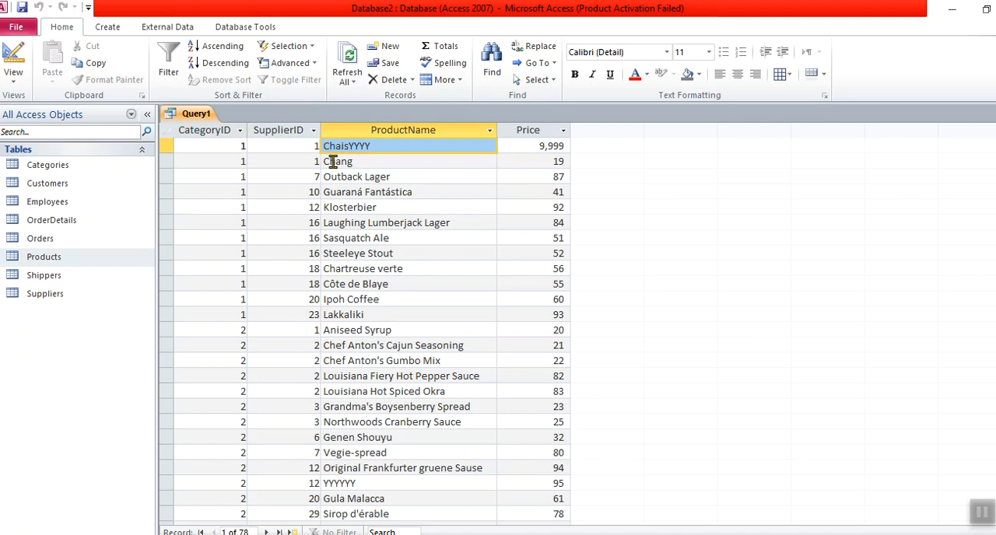
pyautogui.keyDown('shift'); pyautogui.click(333, 161); pyautogui.keyUp('shift')
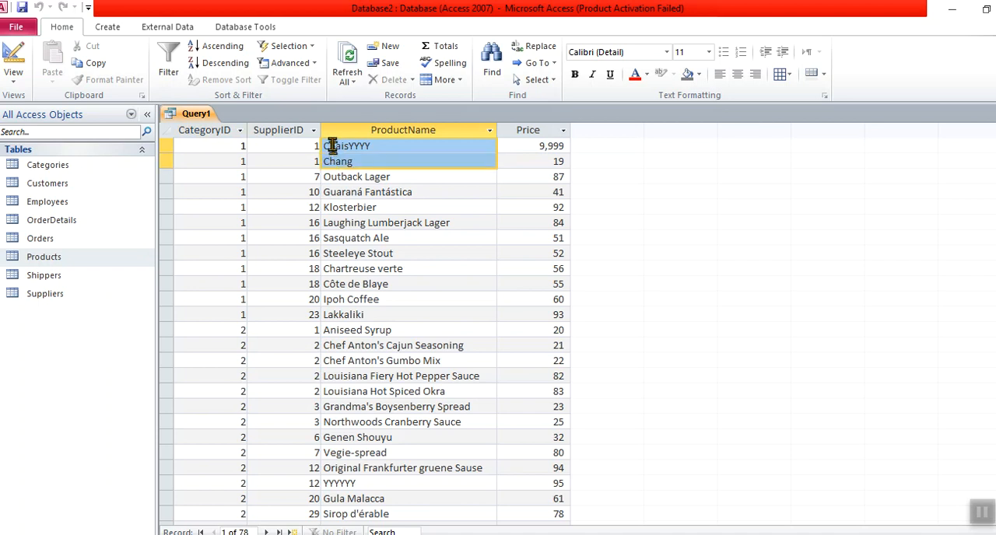
pyautogui.click(330, 345)
pyautogui.keyDown('shift'); pyautogui.click(333, 391); pyautogui.keyUp('shift')
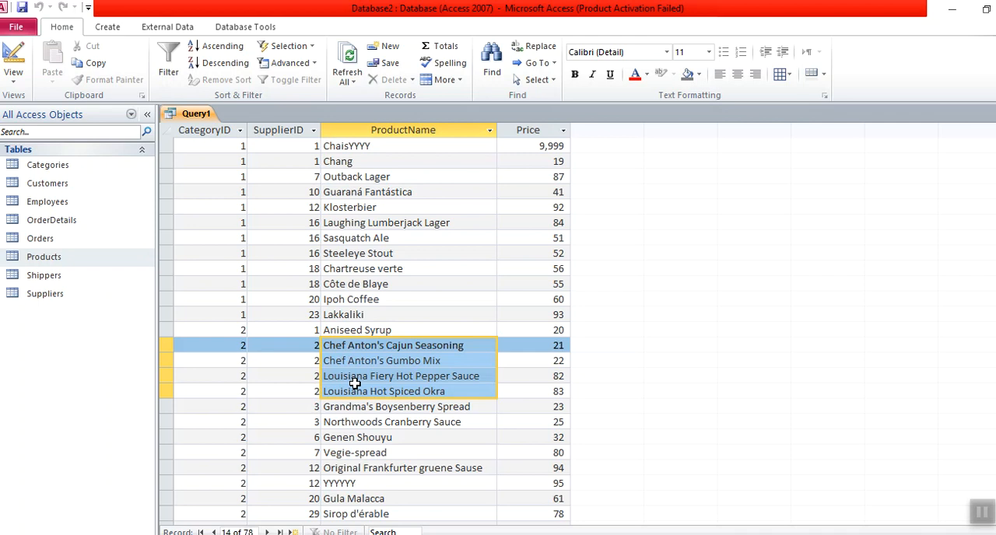
pyautogui.click(315, 347)
pyautogui.keyDown('shift'); pyautogui.click(321, 391); pyautogui.keyUp('shift')
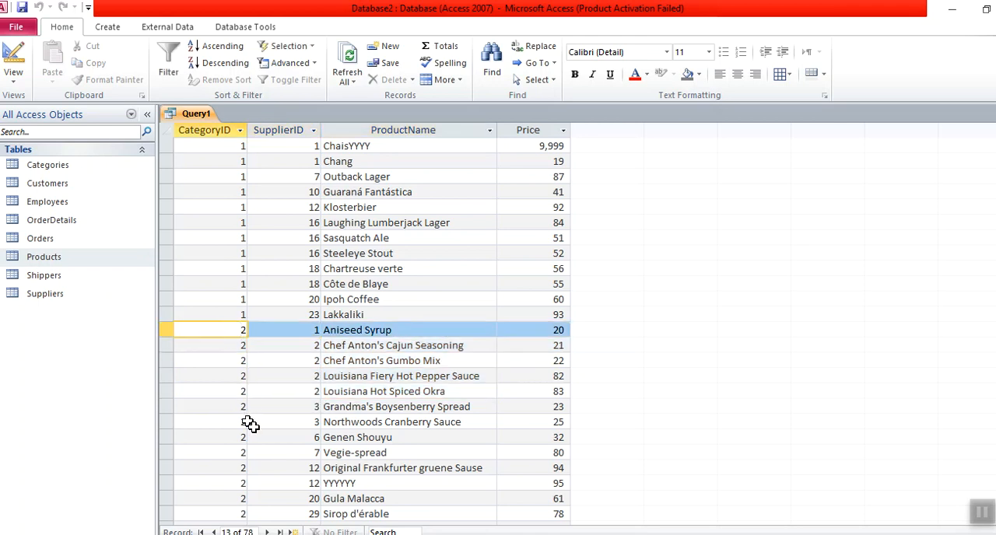
pyautogui.keyDown('shift'); pyautogui.click(303, 510); pyautogui.keyUp('shift')
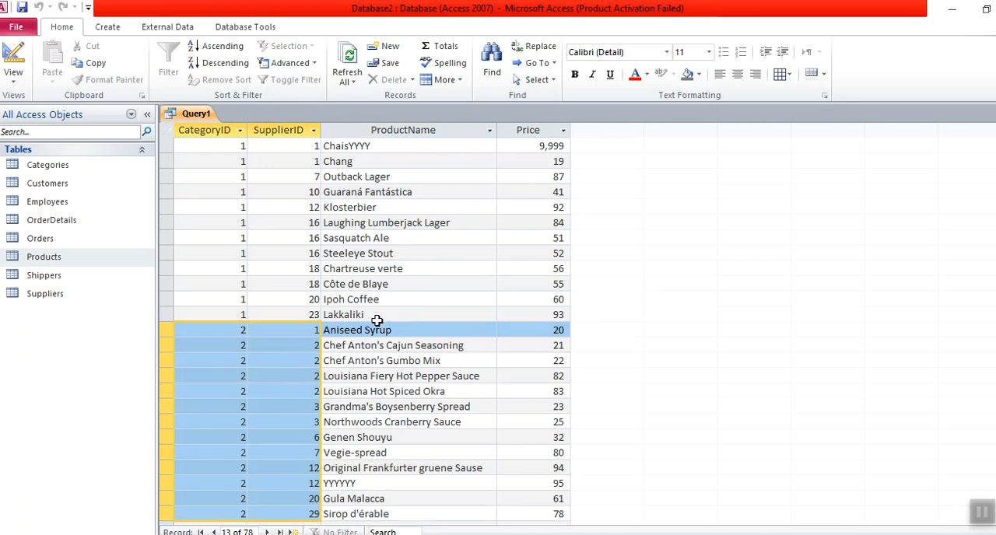
pyautogui.click(372, 330)
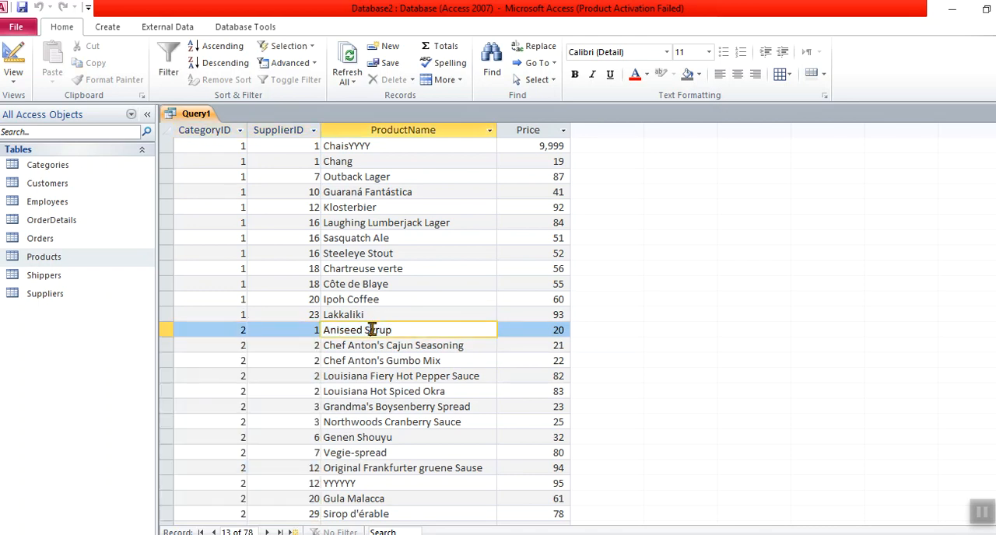
pyautogui.click(336, 351)
pyautogui.keyDown('shift'); pyautogui.click(338, 384); pyautogui.keyUp('shift')
pyautogui.keyDown('shift'); pyautogui.click(338, 385); pyautogui.keyUp('shift')
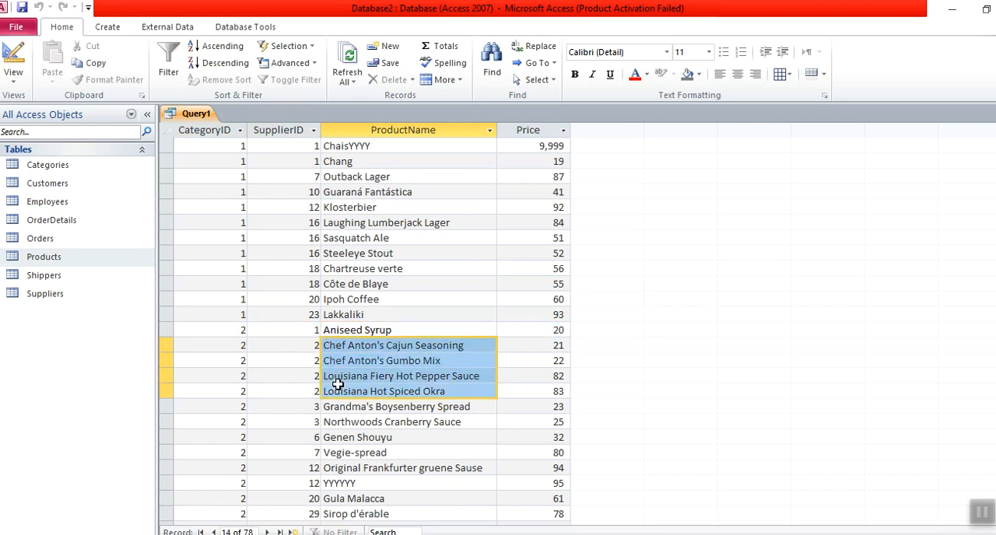
# Step: Return to the query design and set the ProductName sort to (not sorted)
pyautogui.click(13, 54)
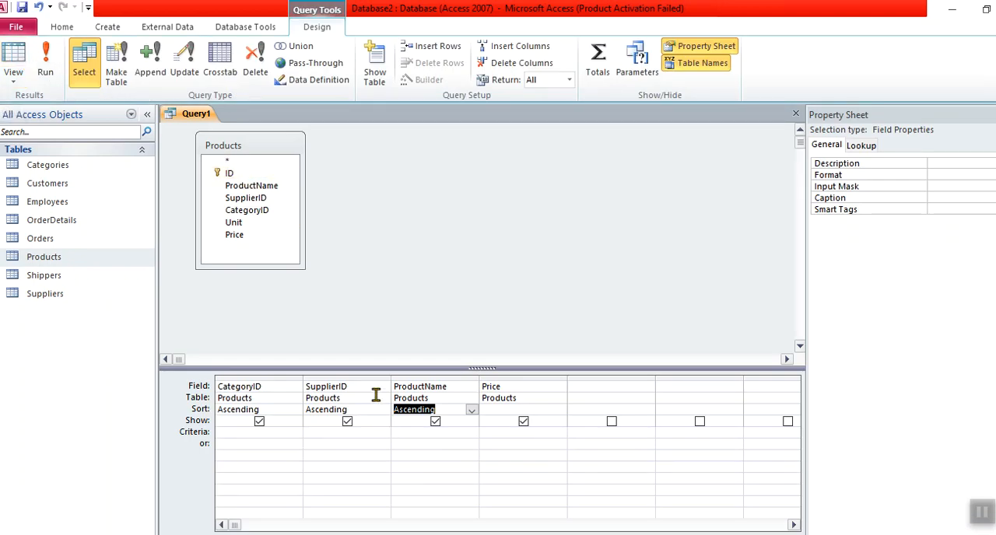
pyautogui.click(472, 411)
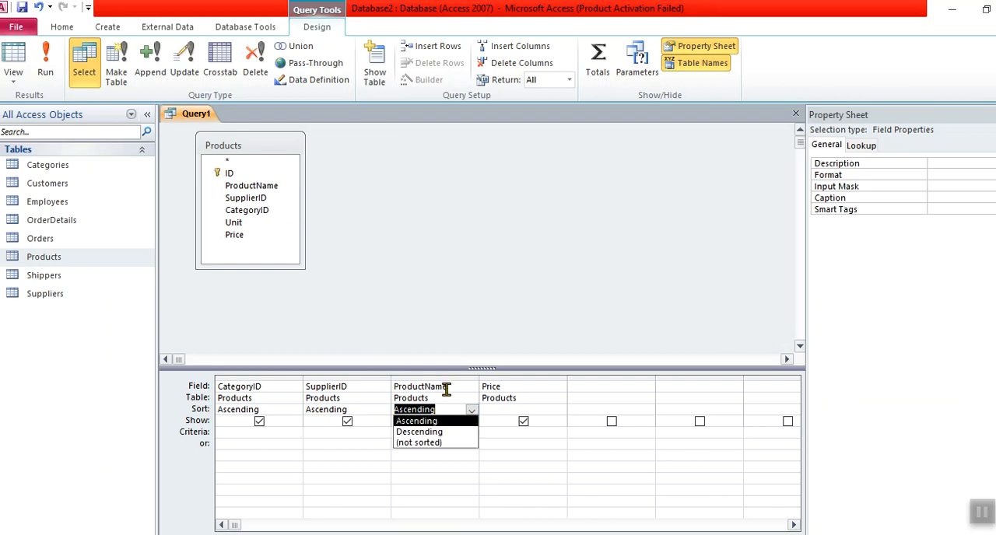
pyautogui.click(435, 443)
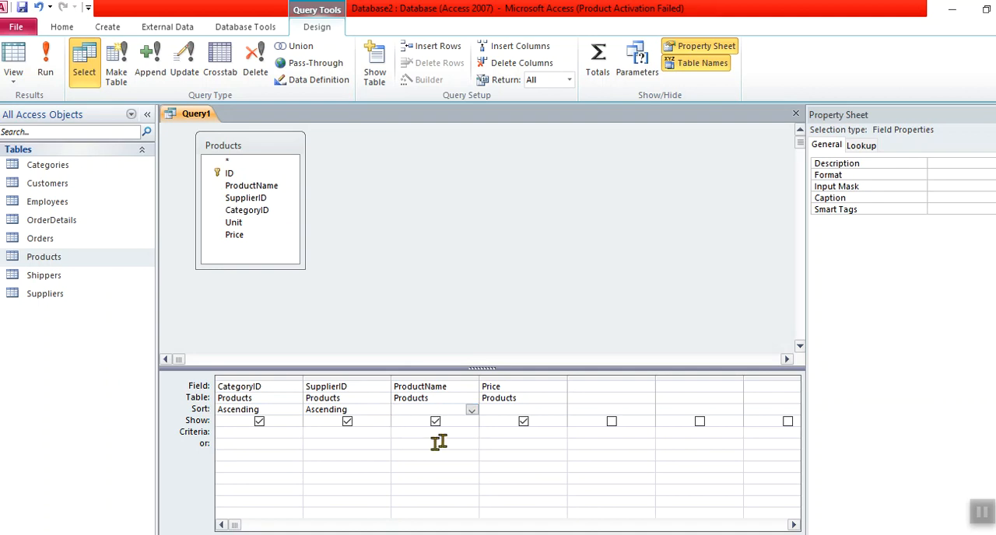
# Step: Set the SupplierID sort to (not sorted), leaving ProductName unsorted as well
pyautogui.click(471, 410)
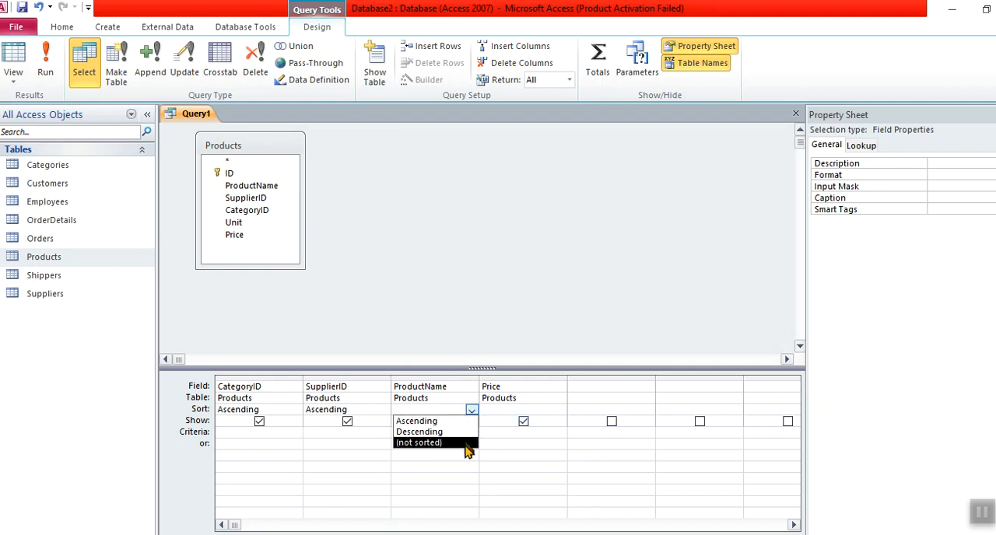
pyautogui.click(370, 410)
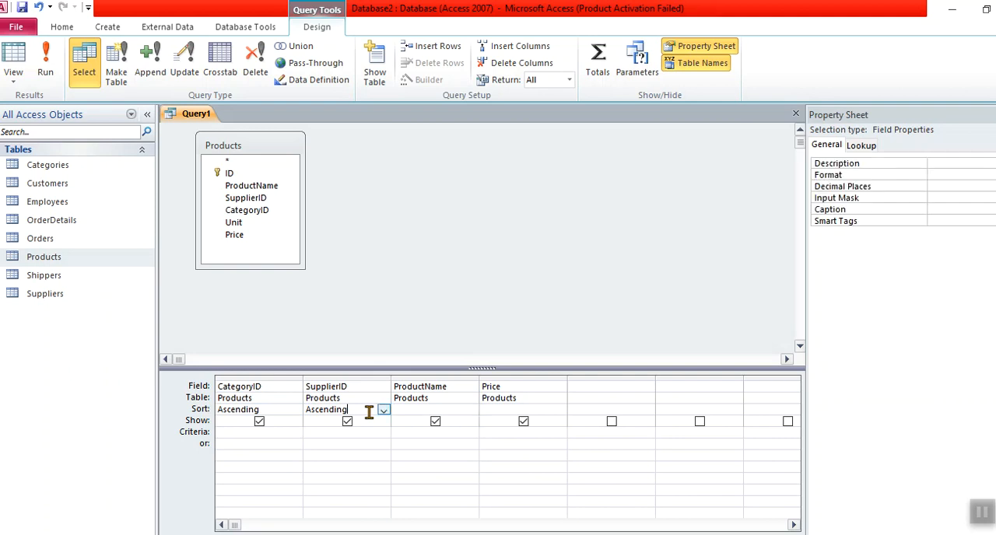
pyautogui.click(383, 410)
pyautogui.click(378, 441)
# Step: Set the sort order of the Price field to Descending
pyautogui.click(553, 410)
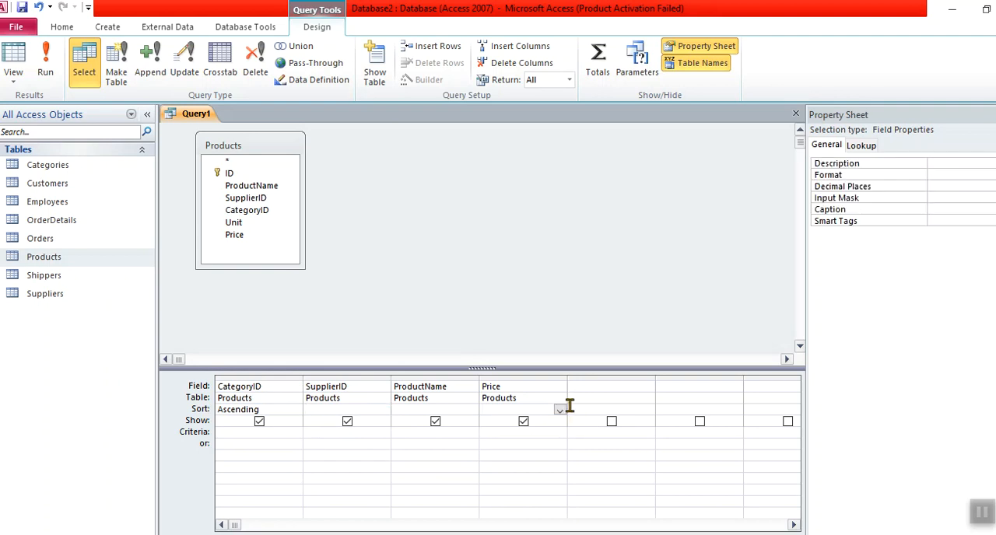
pyautogui.click(559, 410)
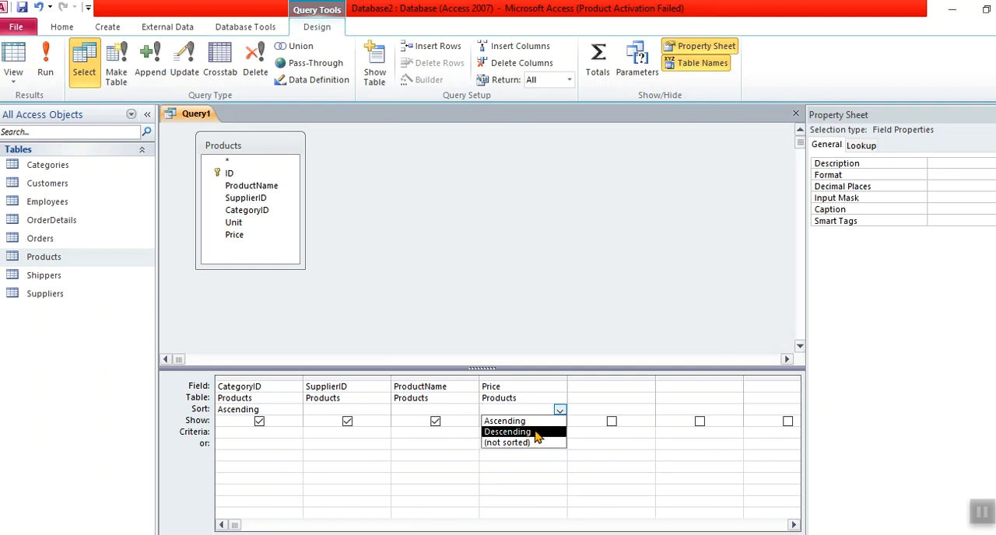
pyautogui.click(536, 433)
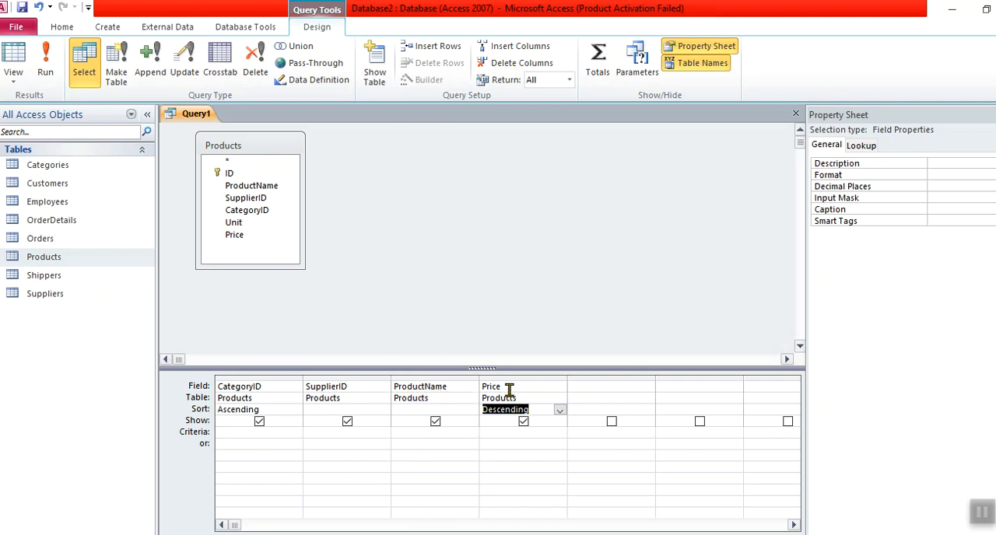
# Step: Review the CategoryID and Price sort settings in the design grid and run the query
pyautogui.click(226, 379)
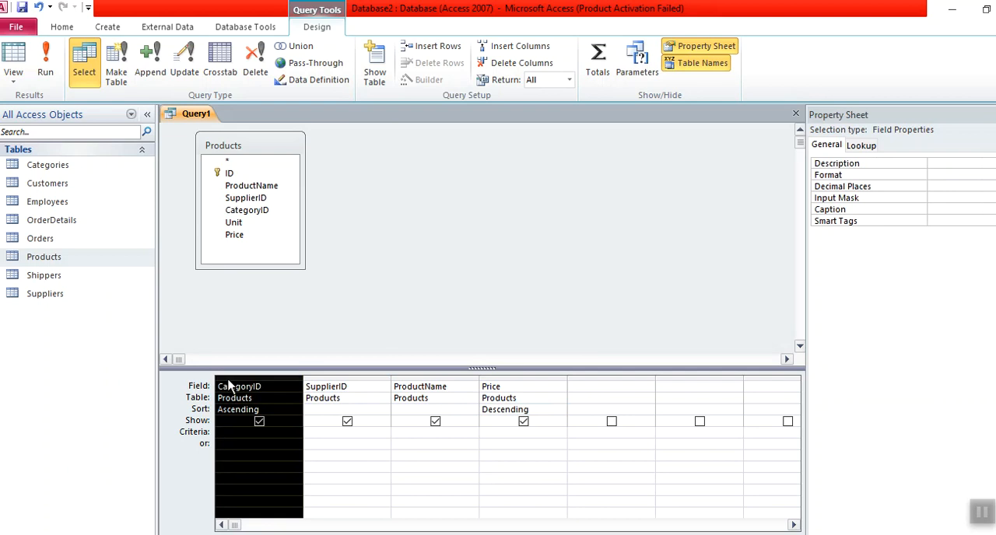
pyautogui.click(540, 378)
pyautogui.click(537, 409)
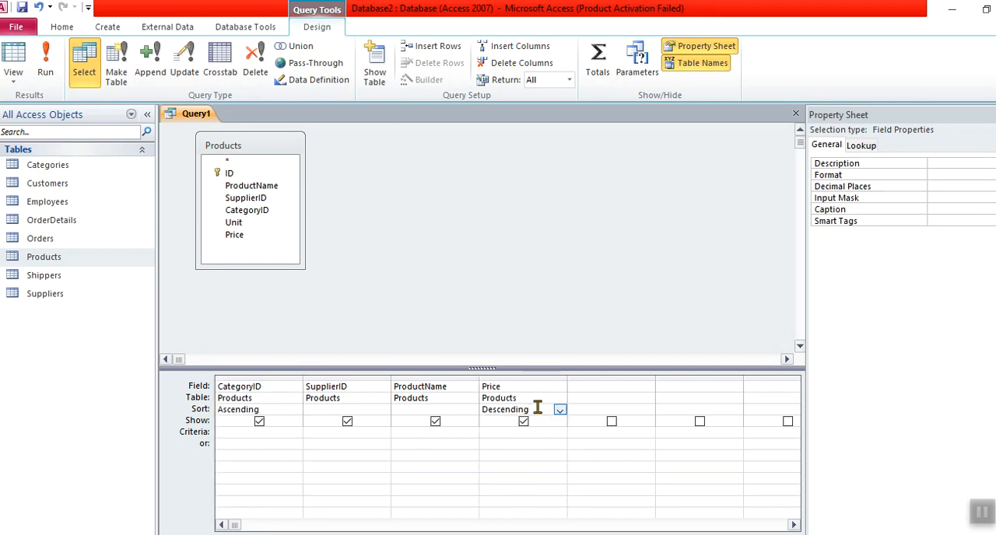
pyautogui.click(294, 409)
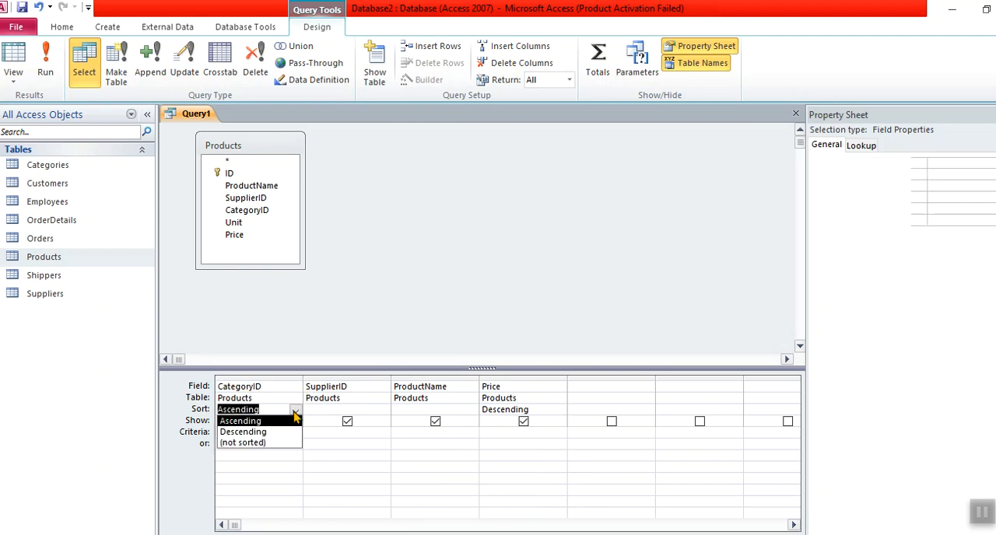
pyautogui.click(274, 410)
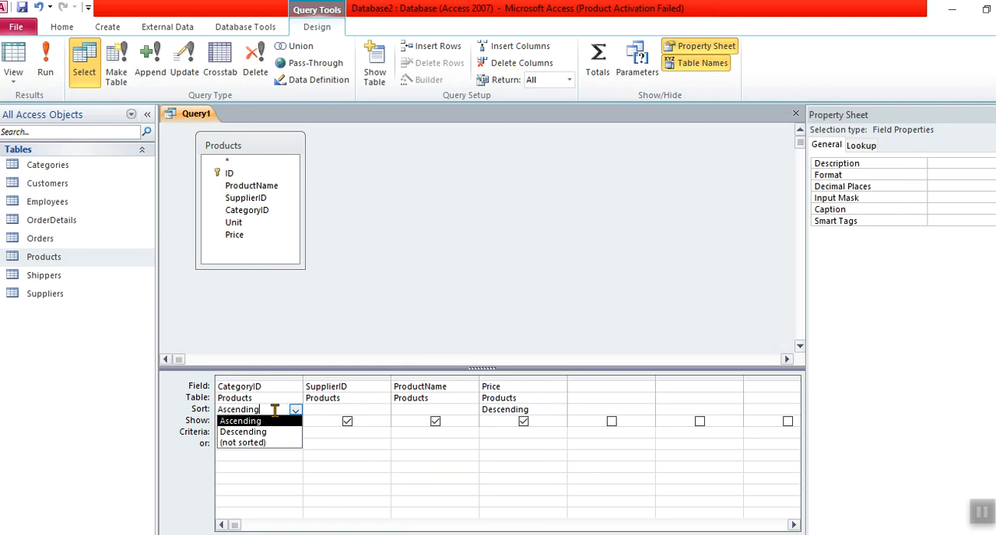
pyautogui.click(560, 410)
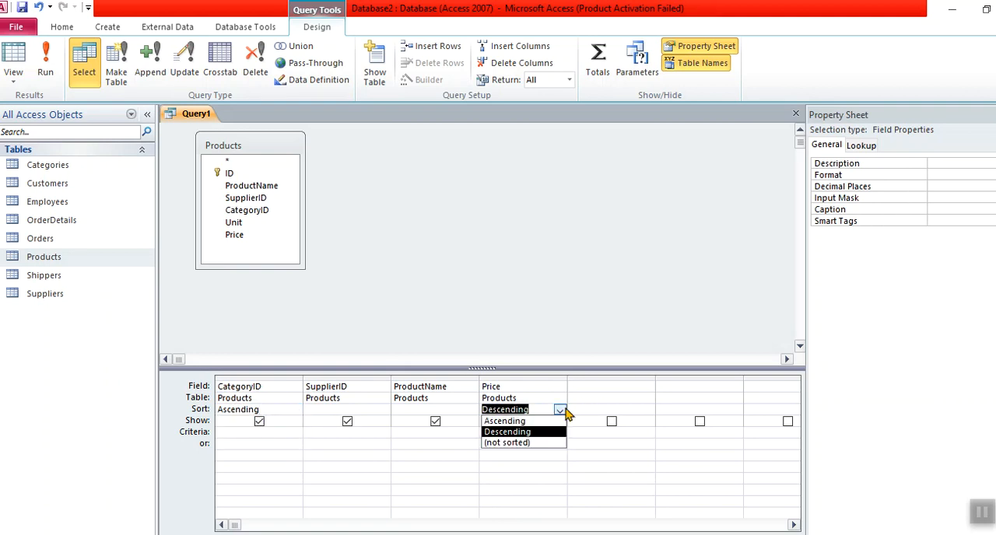
pyautogui.click(537, 408)
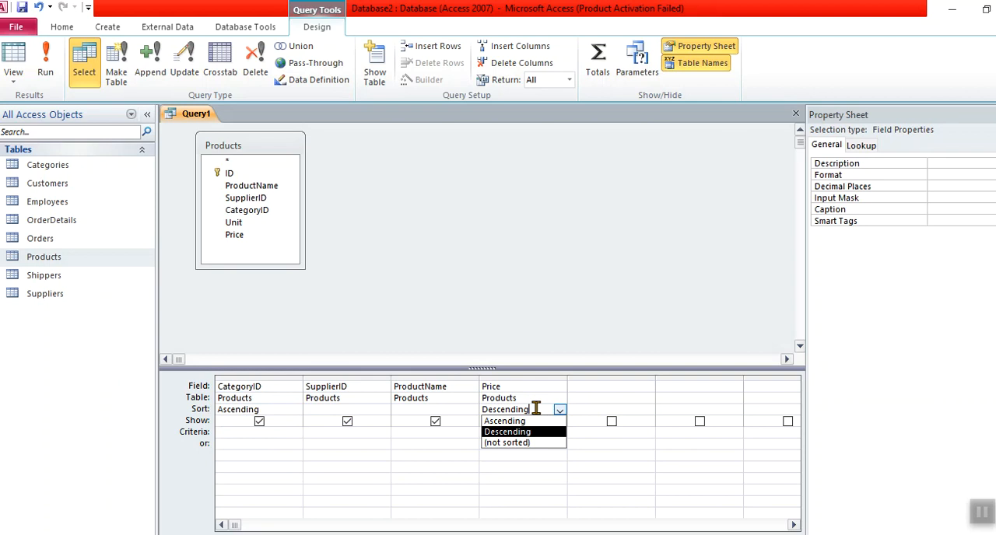
pyautogui.click(47, 54)
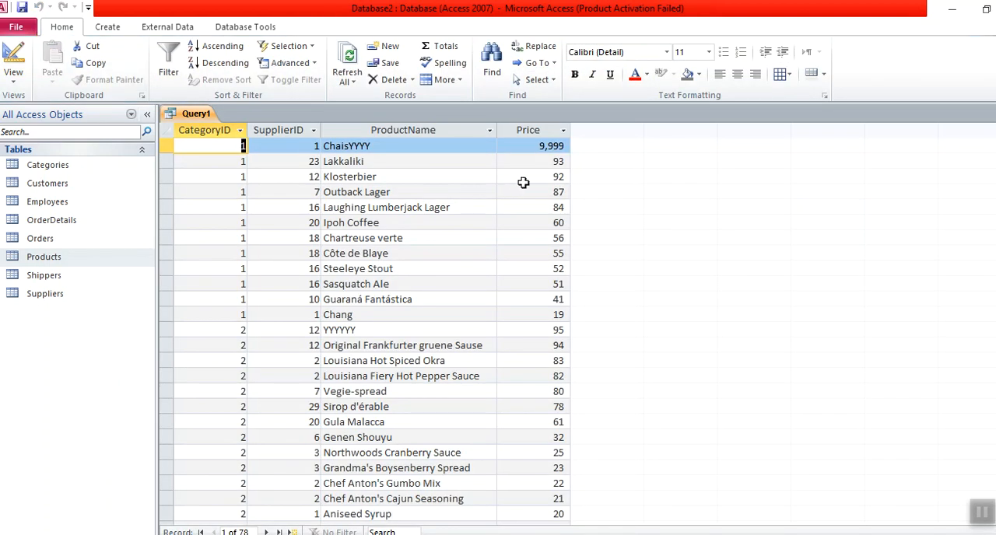
# Step: Select the CategoryID 1 records and the CategoryID 2 records in turn to examine the price order within each category
pyautogui.keyDown('shift'); pyautogui.click(543, 319); pyautogui.keyUp('shift')
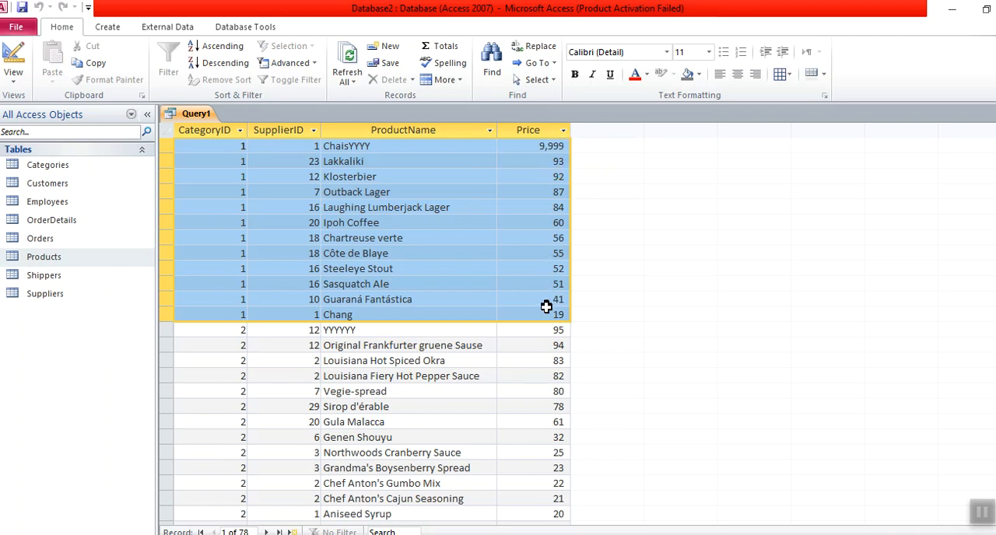
pyautogui.click(240, 330)
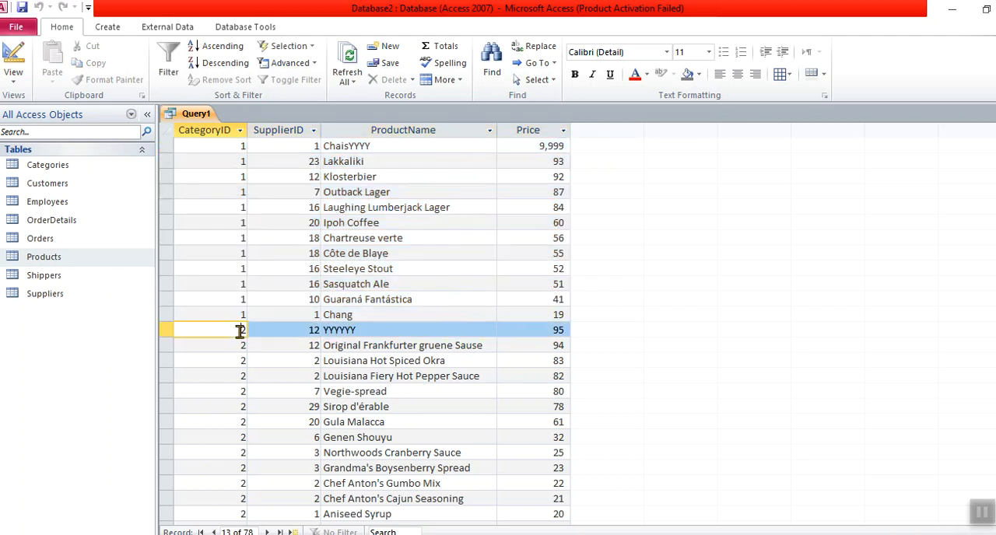
pyautogui.keyDown('shift'); pyautogui.click(566, 517); pyautogui.keyUp('shift')
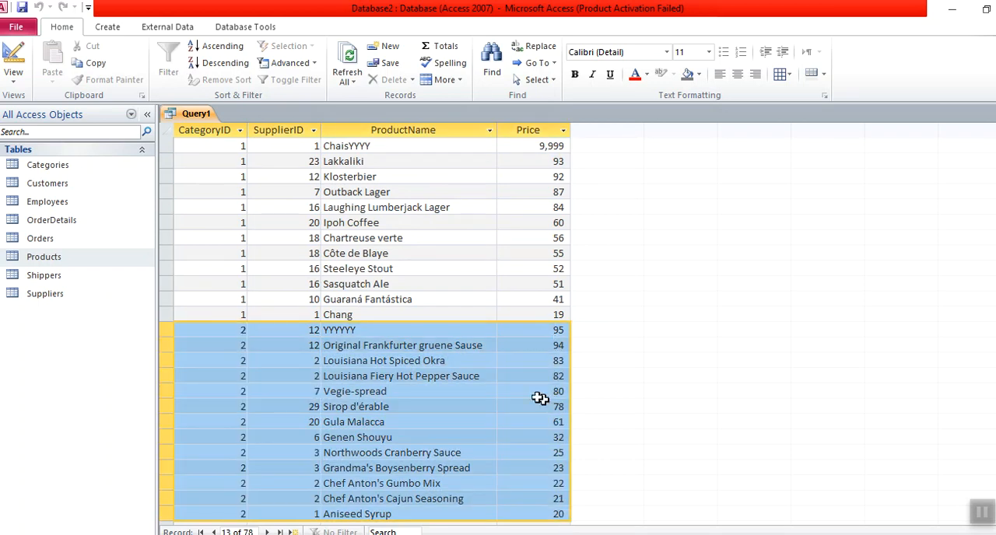
# Step: Return to the query design, set the CategoryID sort to Descending, and run the query
pyautogui.click(14, 60)
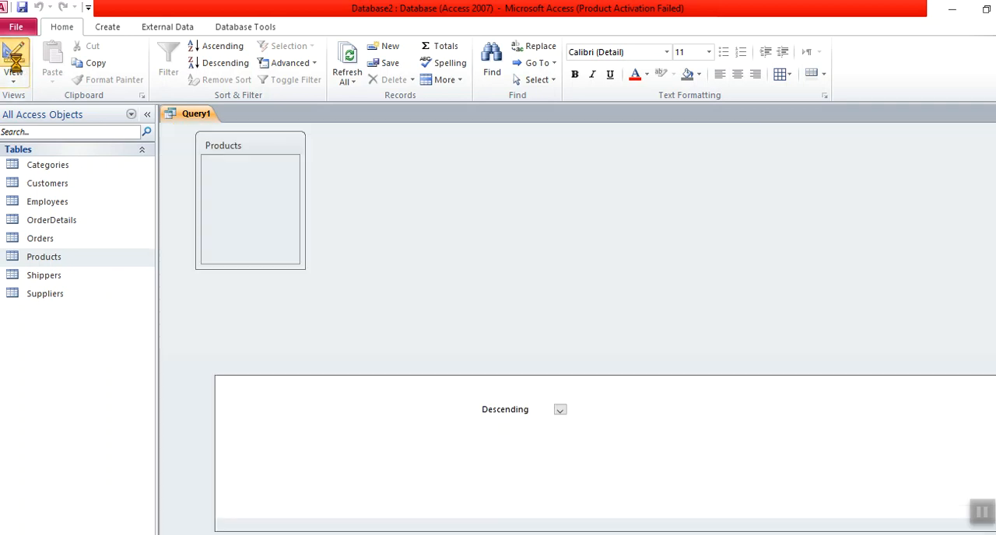
pyautogui.click(508, 377)
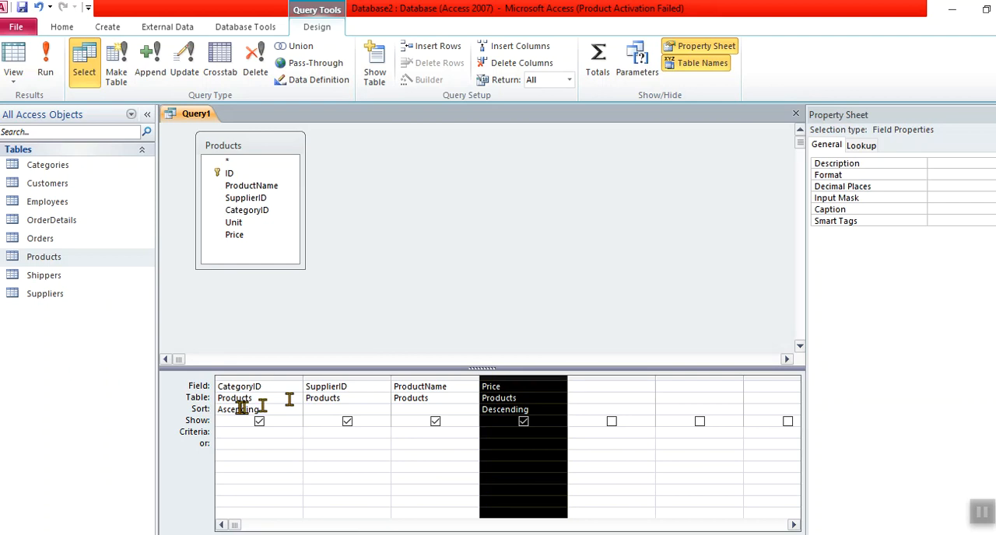
pyautogui.click(277, 410)
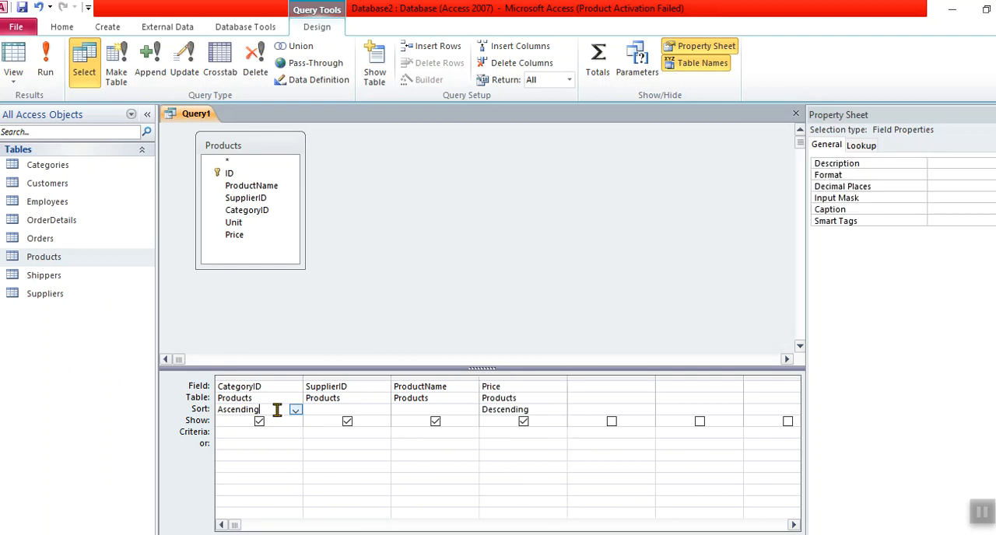
pyautogui.click(296, 410)
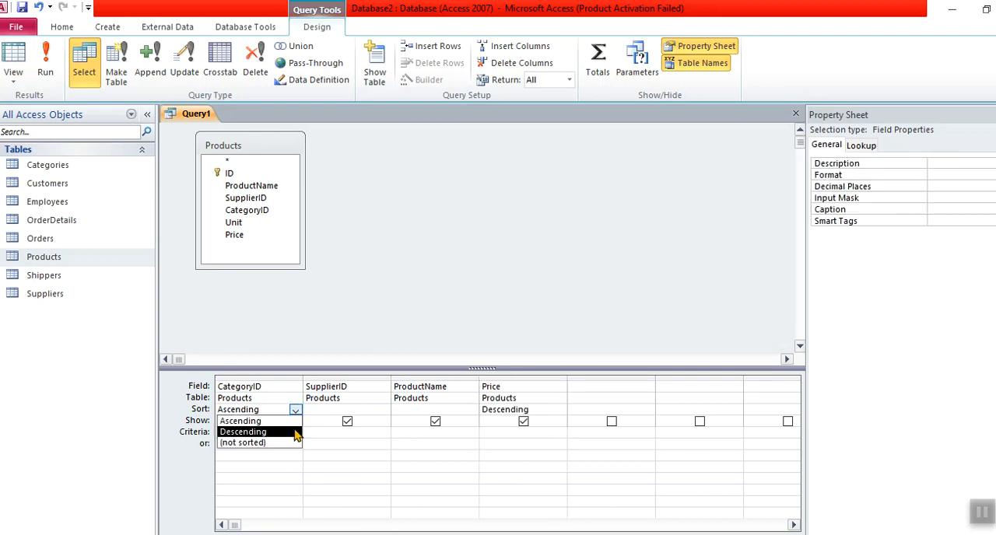
pyautogui.click(261, 430)
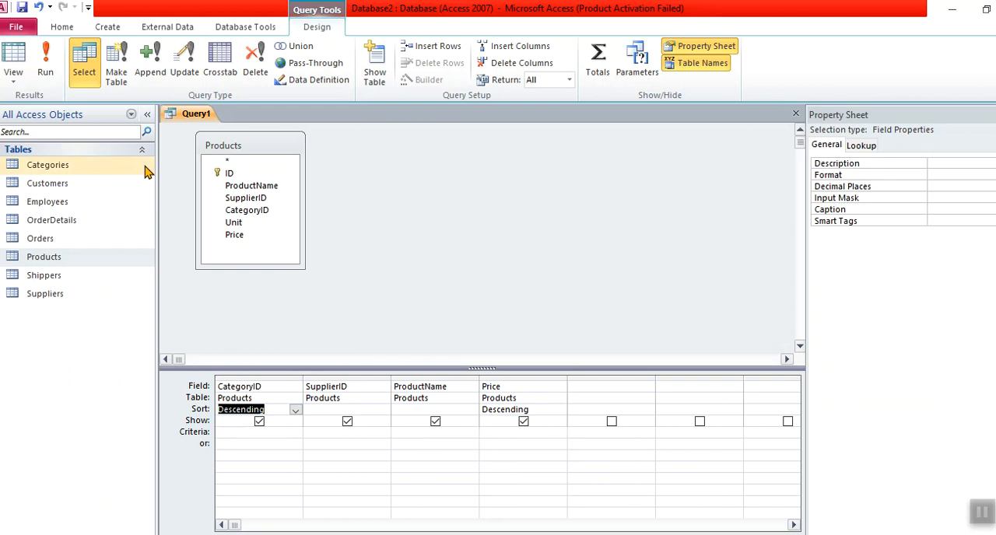
pyautogui.click(45, 62)
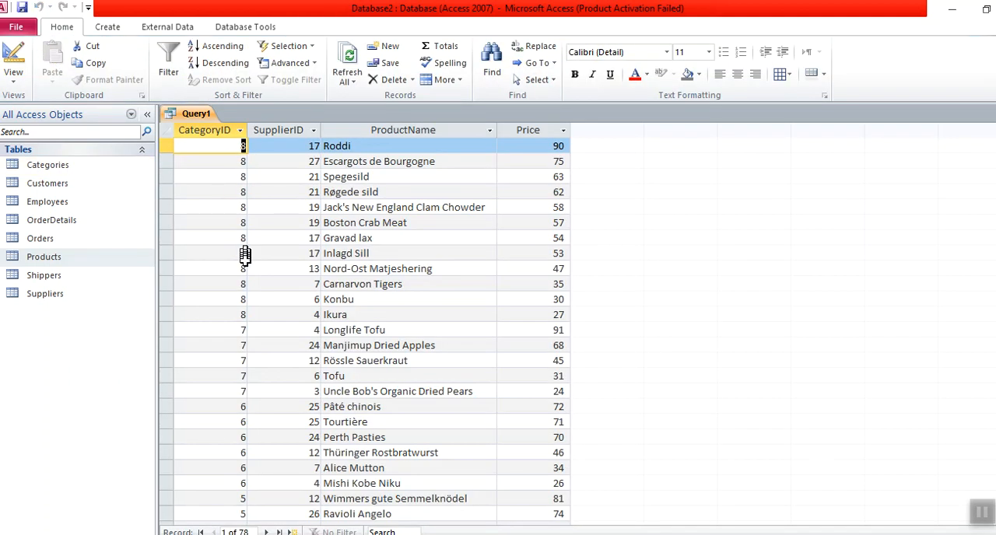
# Step: Select the CategoryID 8 records to examine their price order, and return to the query design
pyautogui.keyDown('shift'); pyautogui.click(242, 311); pyautogui.keyUp('shift')
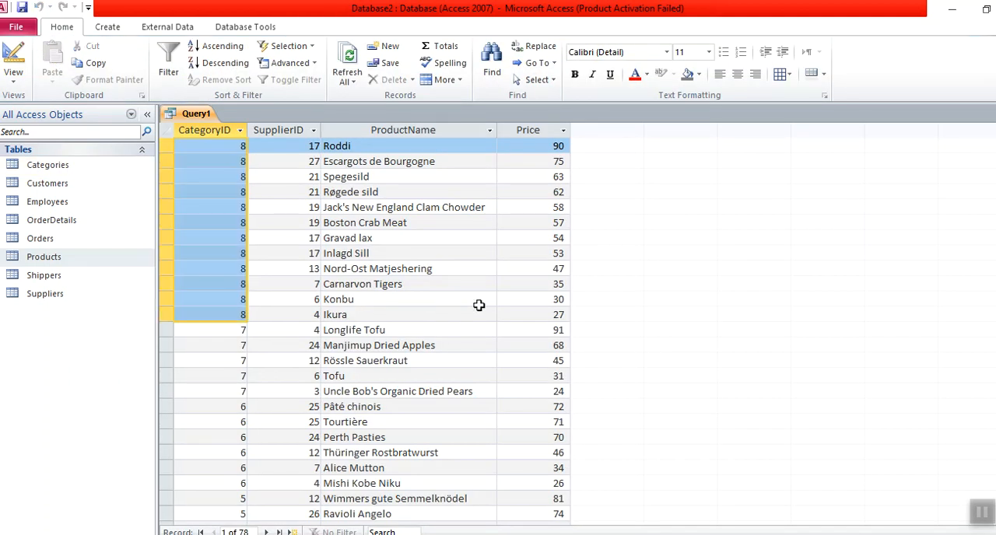
pyautogui.keyDown('shift'); pyautogui.click(571, 316); pyautogui.keyUp('shift')
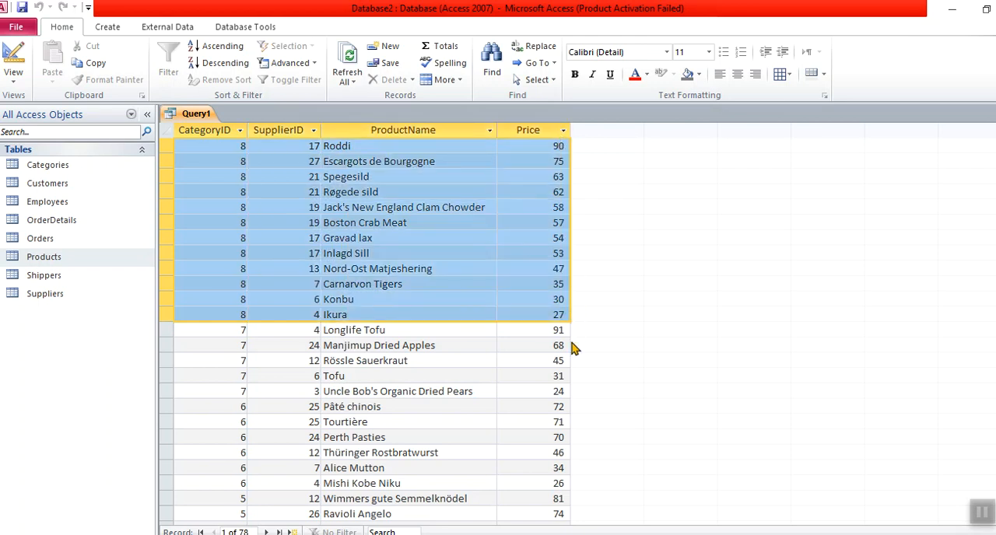
pyautogui.click(16, 54)
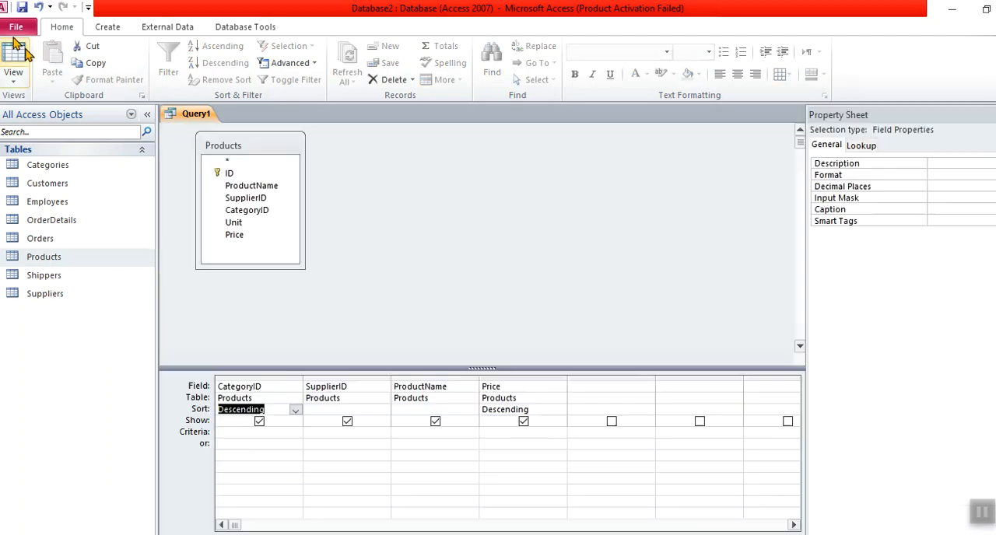
pyautogui.click(394, 336)
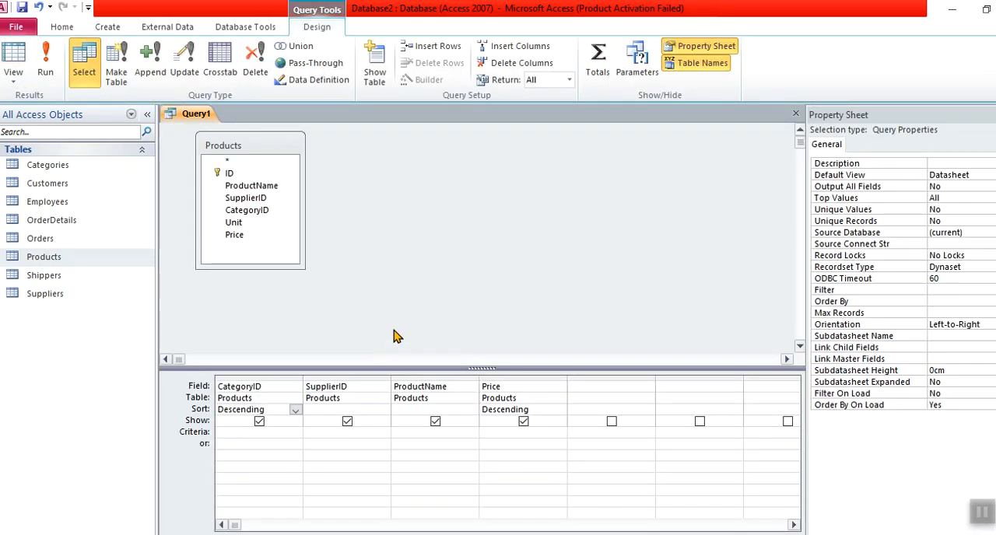